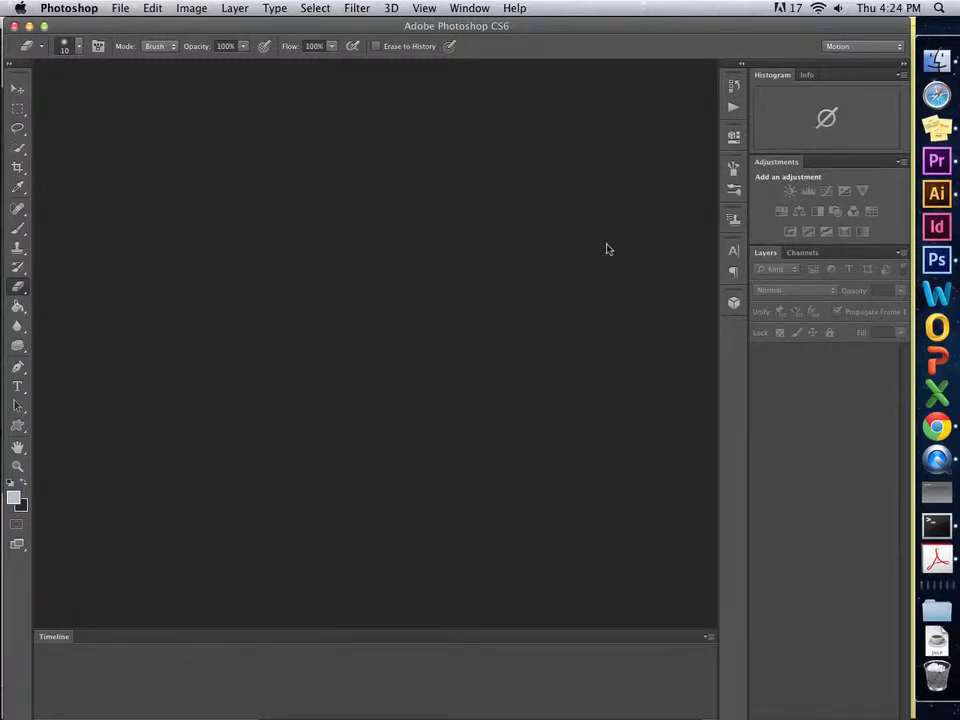
- Import the video MVI_0369.MOV from the camera card's DCIM/100EOS7D folder using Video Frames to Layers
{"action": "left_click", "coordinate": [125, 12]}
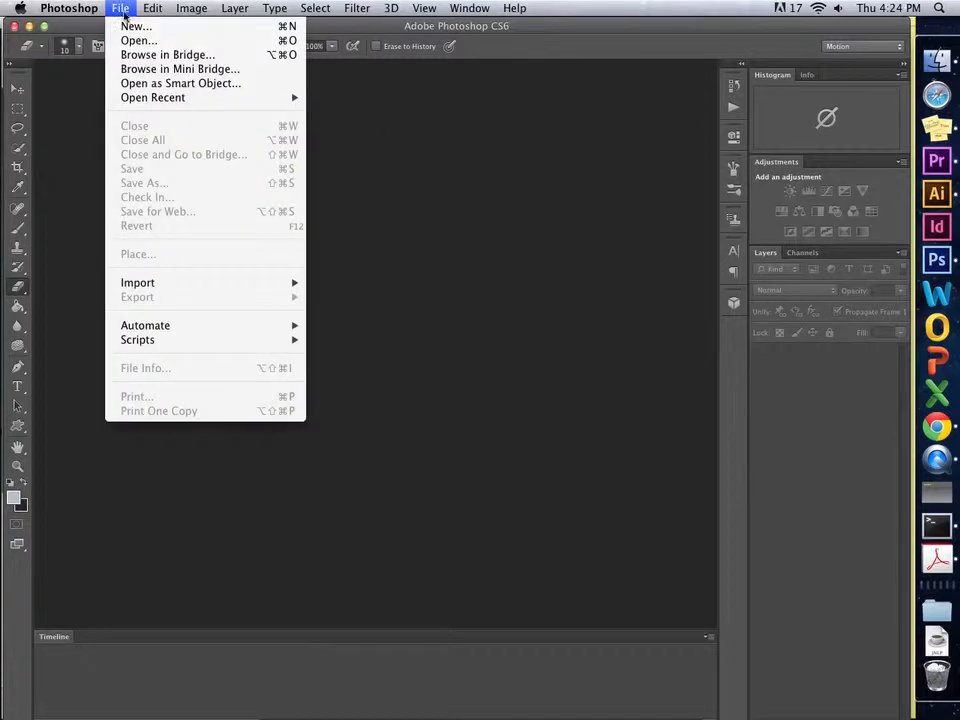
{"action": "mouse_move", "coordinate": [208, 287]}
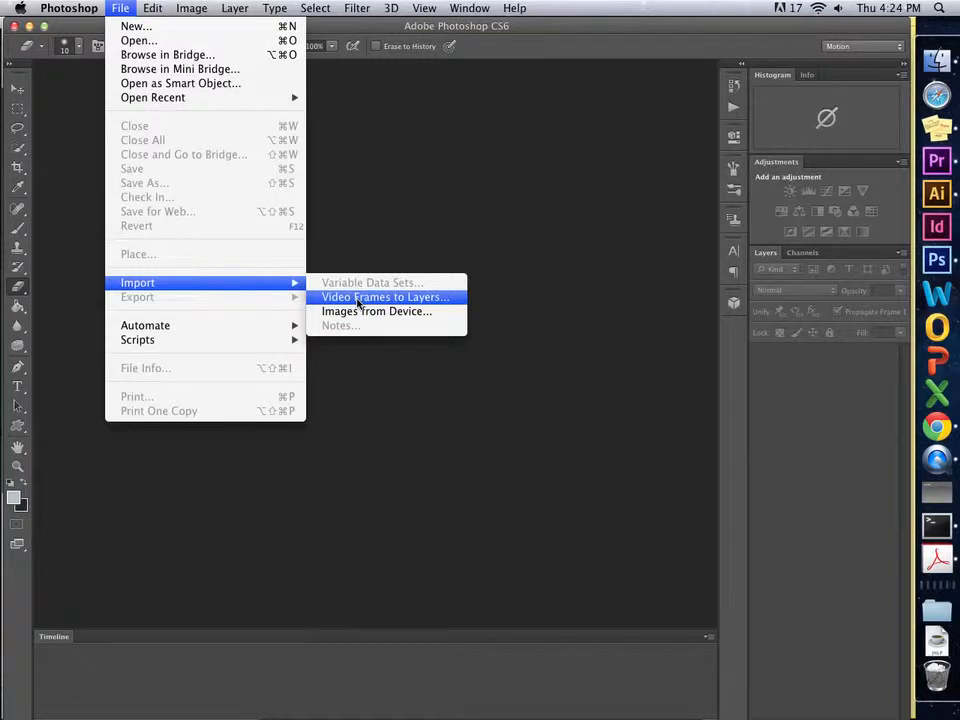
{"action": "left_click", "coordinate": [358, 300]}
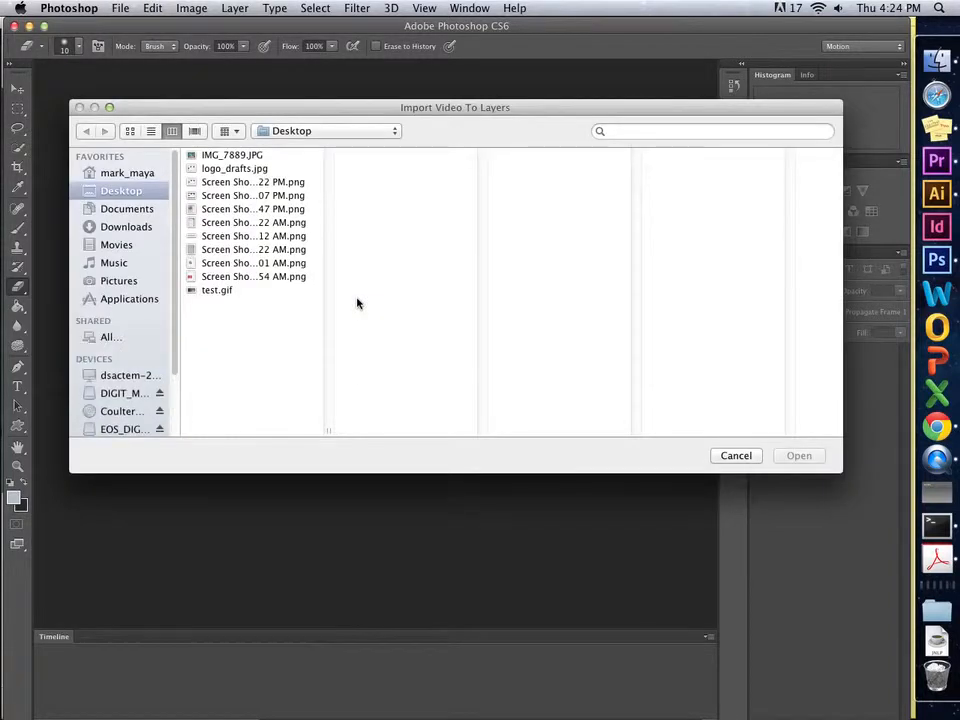
{"action": "scroll", "coordinate": [128, 416], "scroll_direction": "down", "scroll_amount": 2}
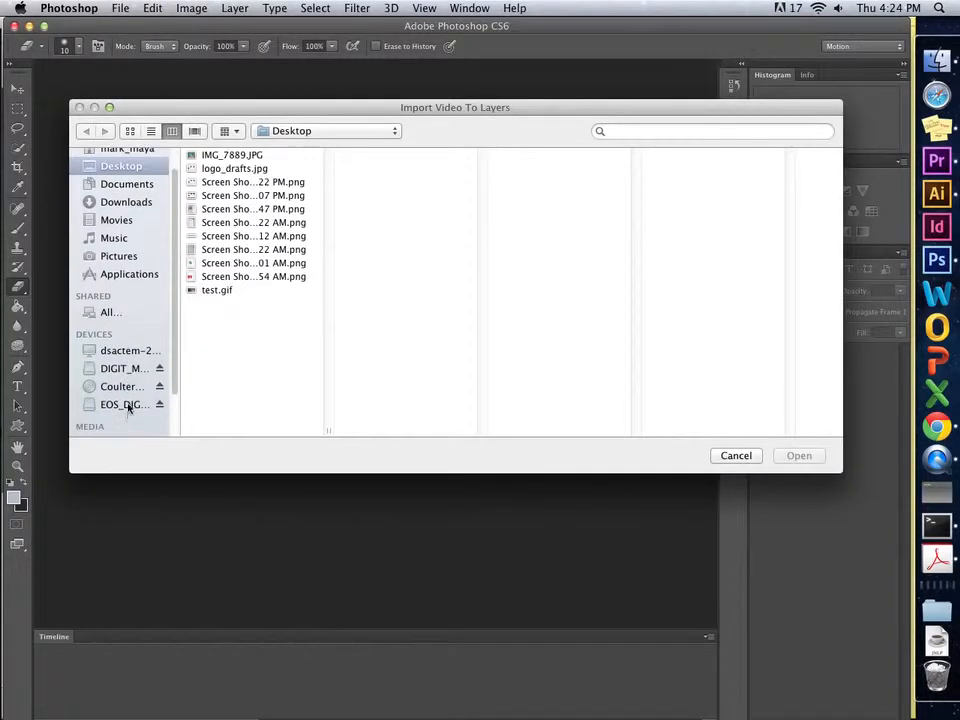
{"action": "left_click", "coordinate": [128, 405]}
{"action": "left_click", "coordinate": [265, 157]}
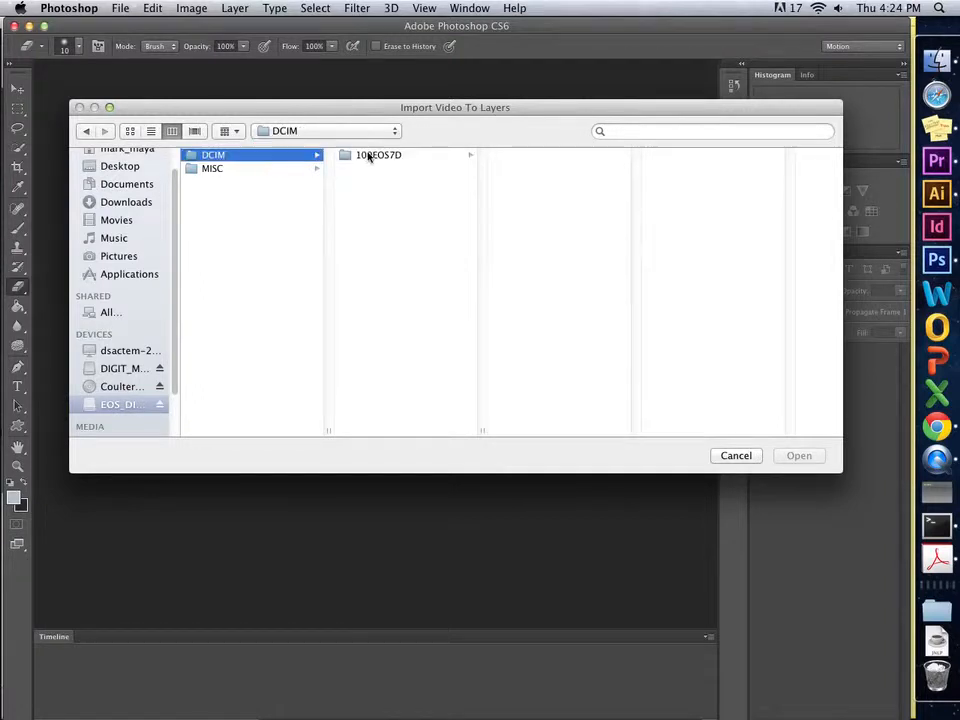
{"action": "left_click", "coordinate": [368, 155]}
{"action": "scroll", "coordinate": [497, 178], "scroll_direction": "down", "scroll_amount": 5}
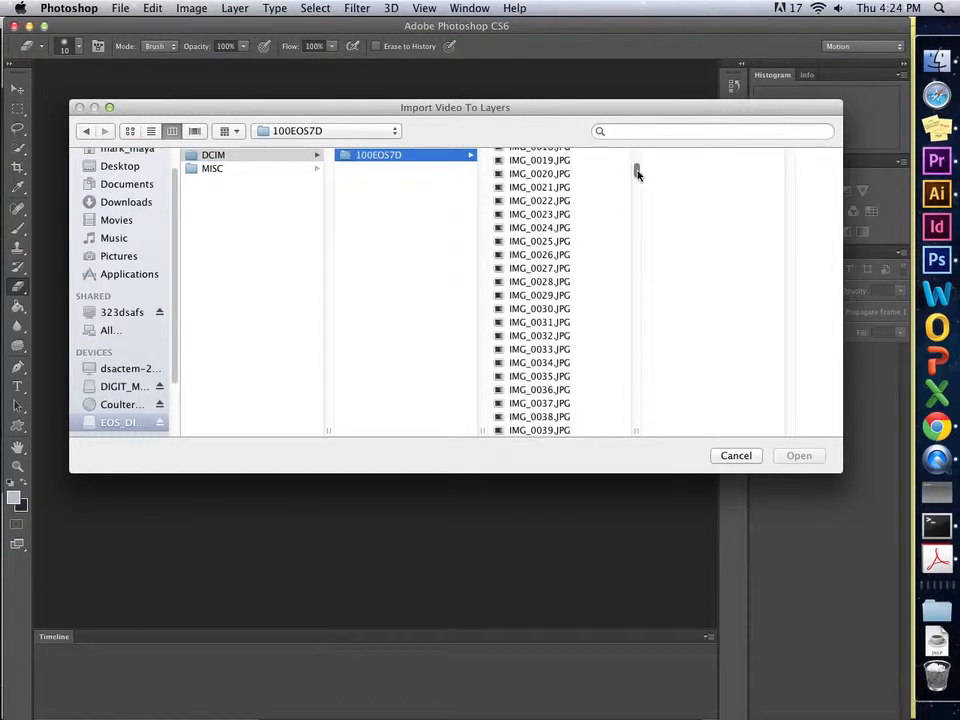
{"action": "left_click_drag", "start_coordinate": [638, 175], "coordinate": [668, 514]}
{"action": "left_click", "coordinate": [568, 418]}
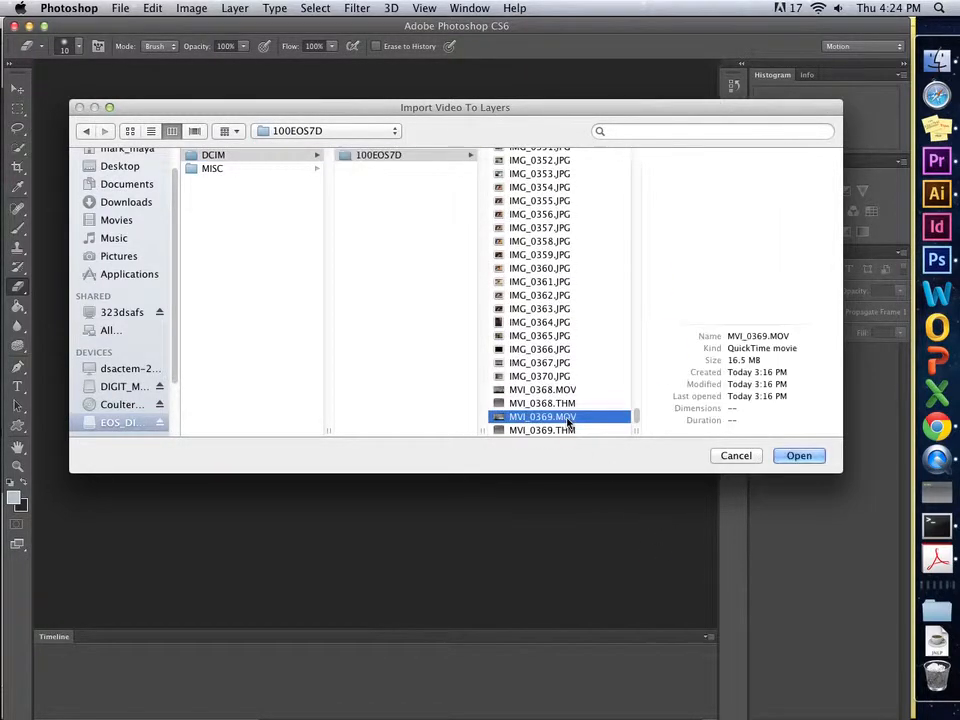
{"action": "left_click", "coordinate": [798, 455]}
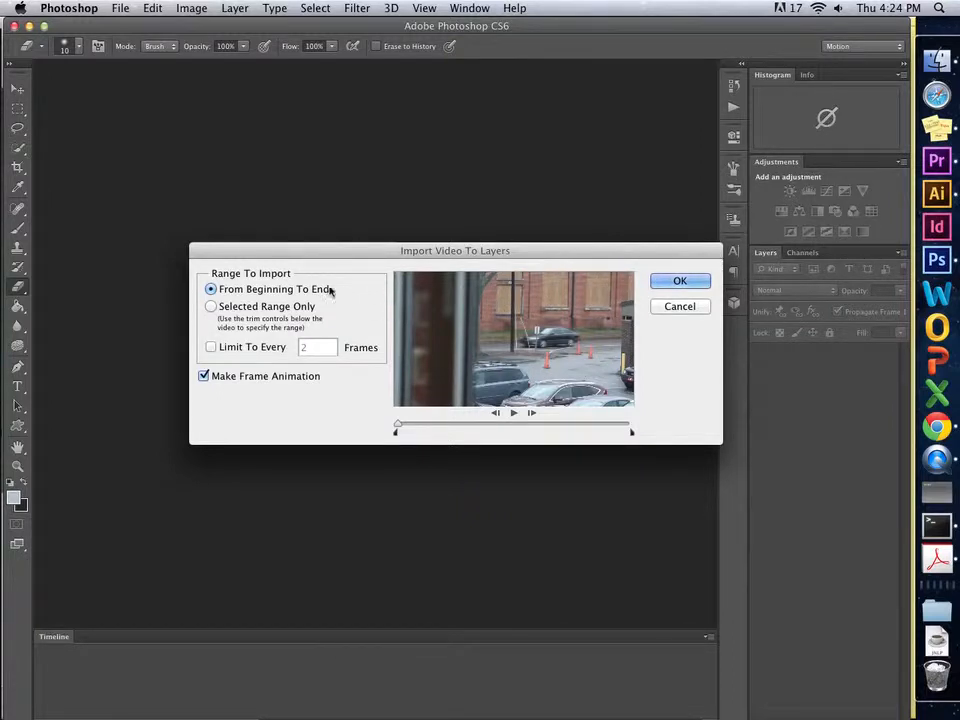
- Limit the import to Selected Range Only and play the clip preview to find the part to keep
{"action": "left_click", "coordinate": [211, 307]}
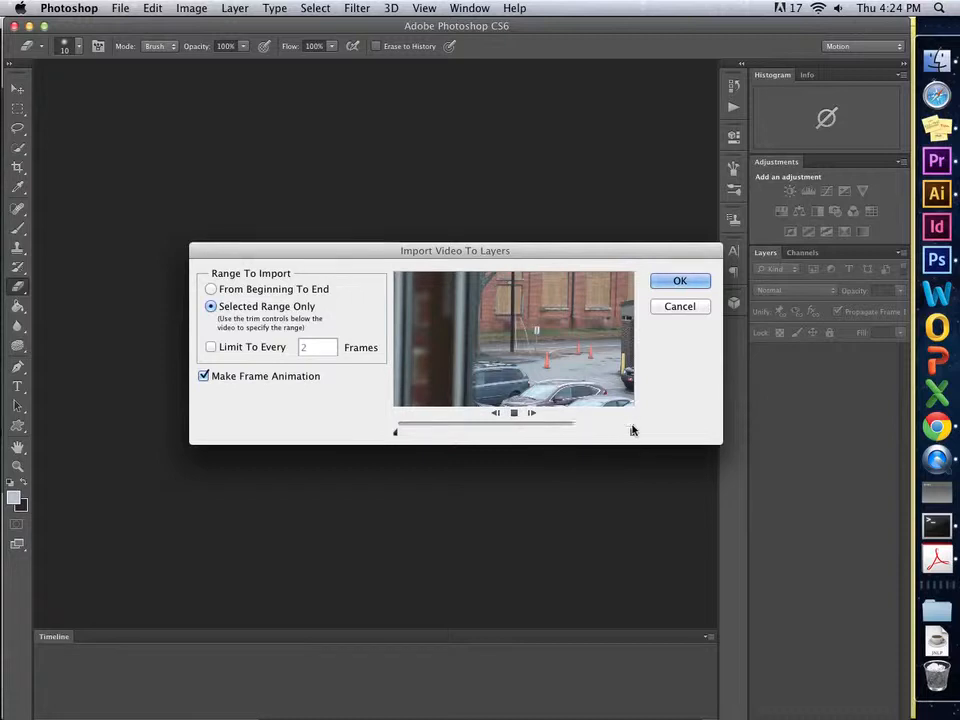
{"action": "left_click_drag", "start_coordinate": [630, 424], "coordinate": [356, 418]}
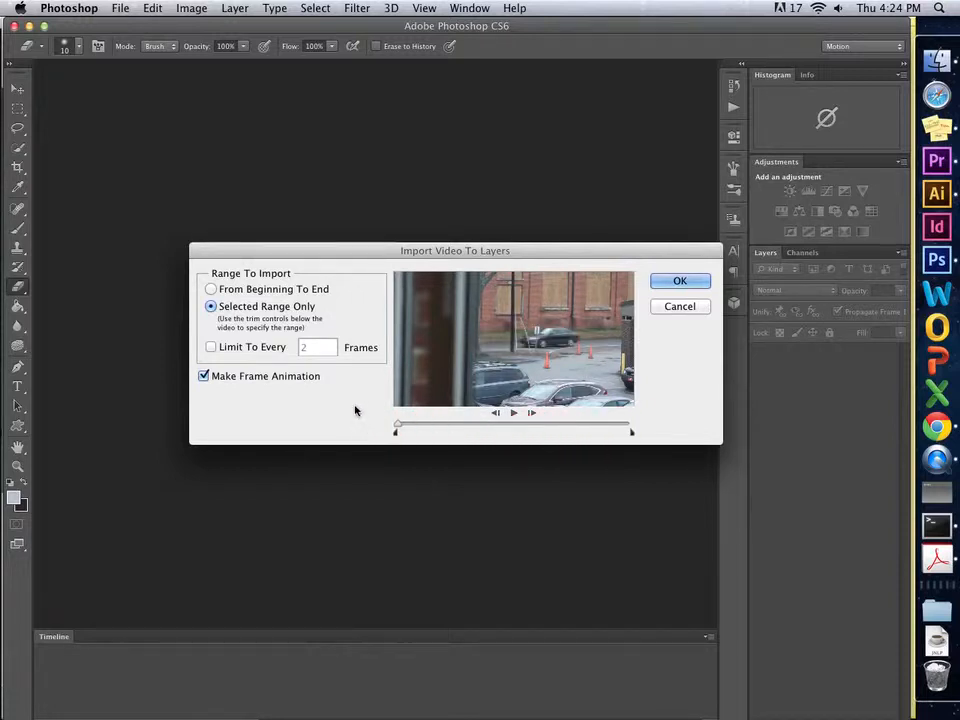
{"action": "left_click", "coordinate": [514, 412]}
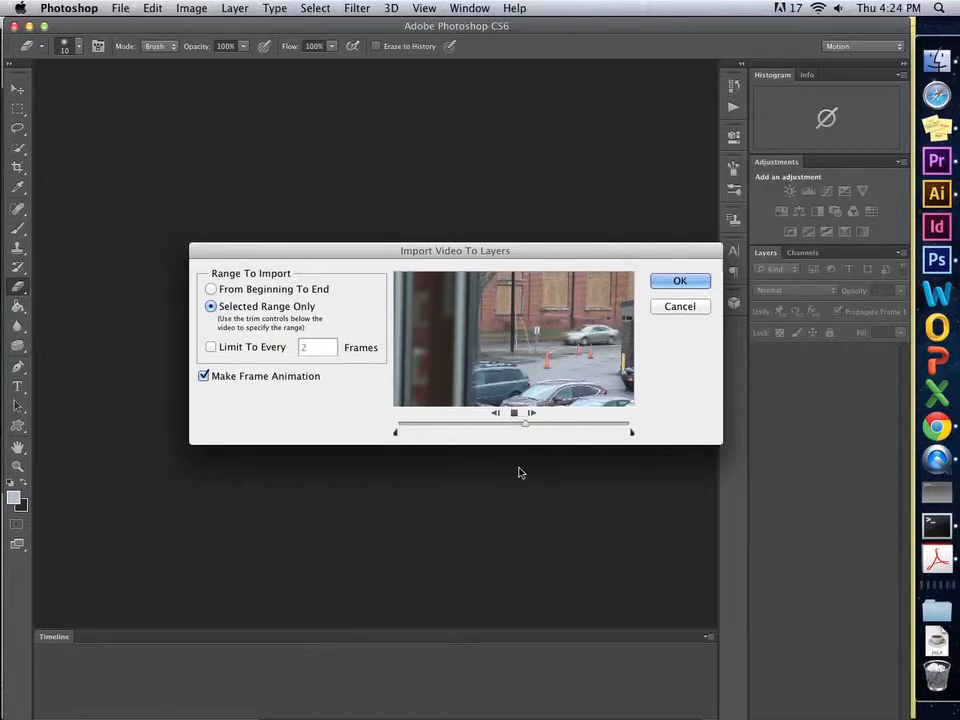
{"action": "left_click", "coordinate": [396, 438]}
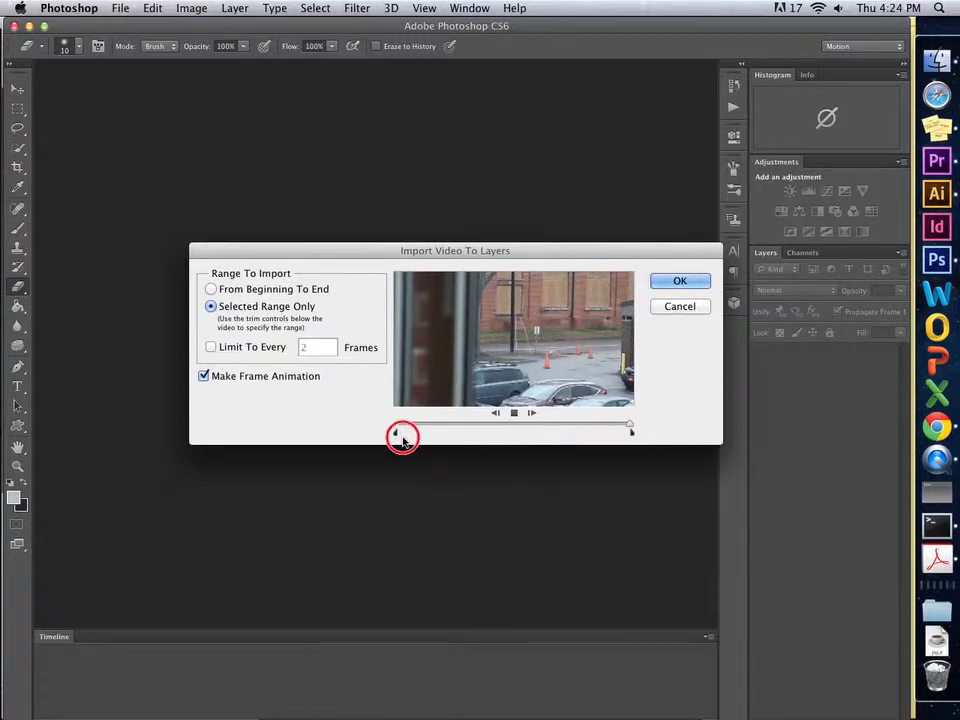
- Trim the first third or so of the clip, keep its end, and import the range as a frame animation
{"action": "left_click_drag", "start_coordinate": [397, 437], "coordinate": [468, 437]}
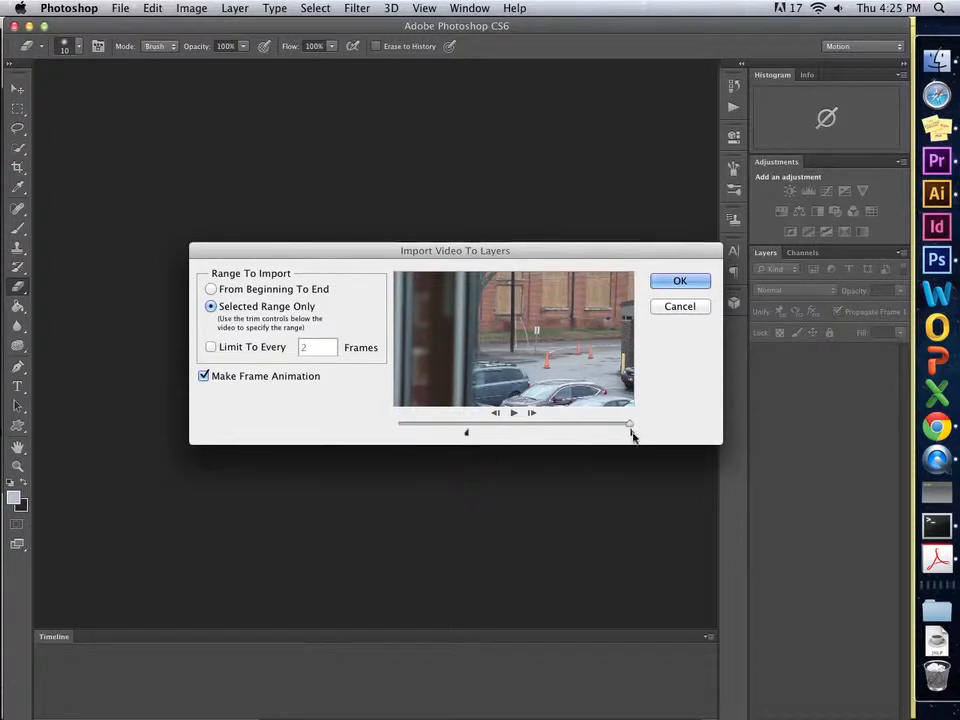
{"action": "mouse_move", "coordinate": [631, 434]}
{"action": "left_mouse_down"}
{"action": "mouse_move", "coordinate": [538, 433]}
{"action": "mouse_move", "coordinate": [638, 434]}
{"action": "left_mouse_up"}
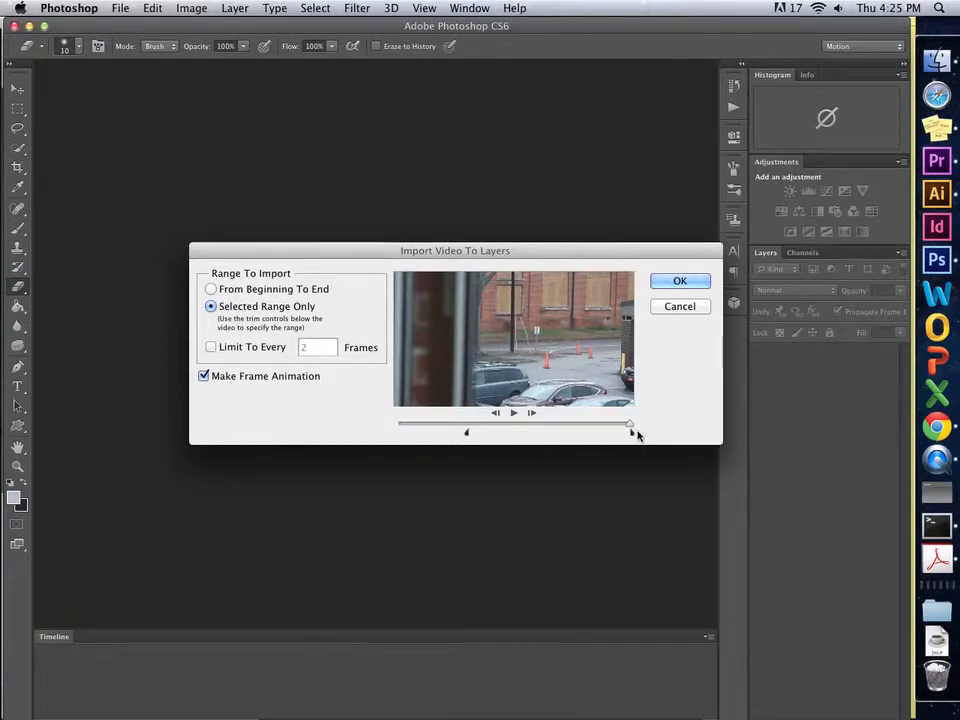
{"action": "left_click", "coordinate": [514, 414]}
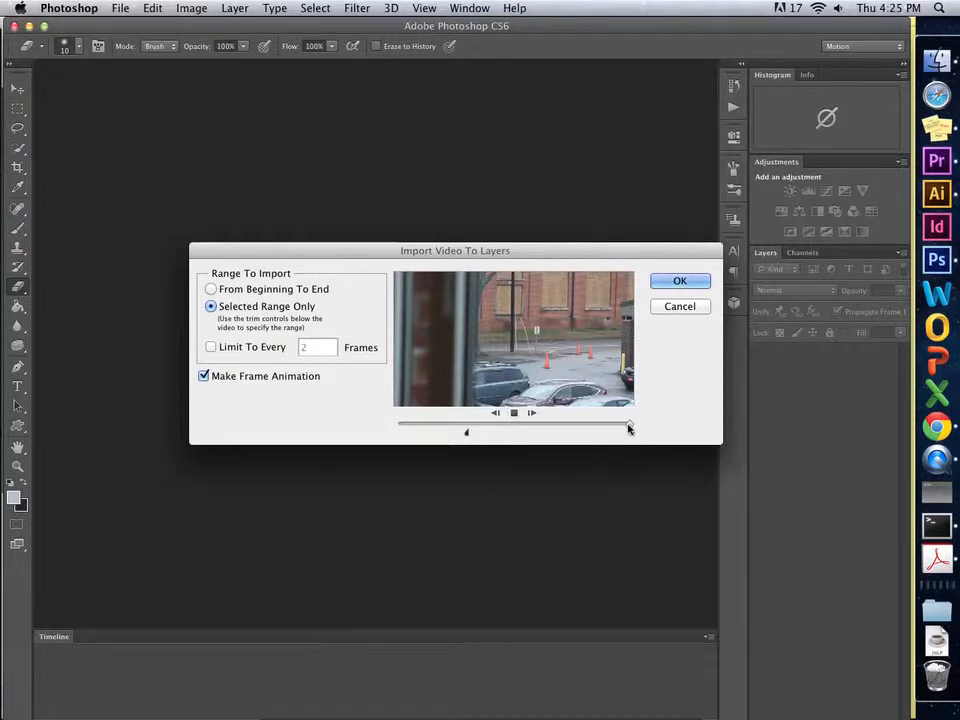
{"action": "left_click_drag", "start_coordinate": [629, 429], "coordinate": [469, 430]}
{"action": "left_click", "coordinate": [514, 414]}
{"action": "left_click", "coordinate": [680, 283]}
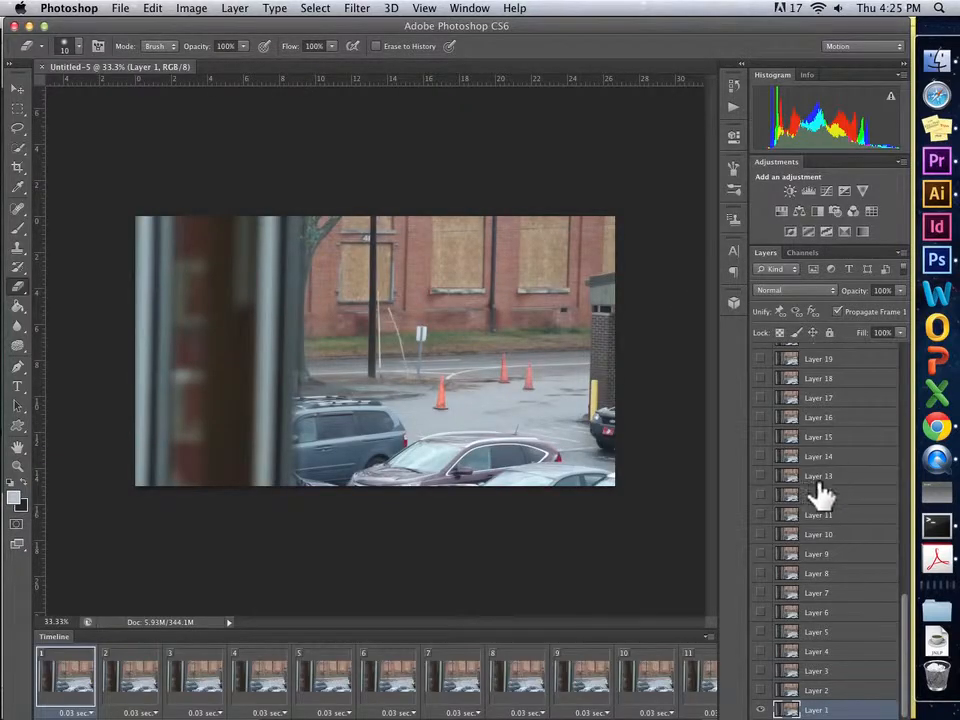
- Hide the Timeline and display it again
{"action": "scroll", "coordinate": [828, 474], "scroll_direction": "up", "scroll_amount": 15}
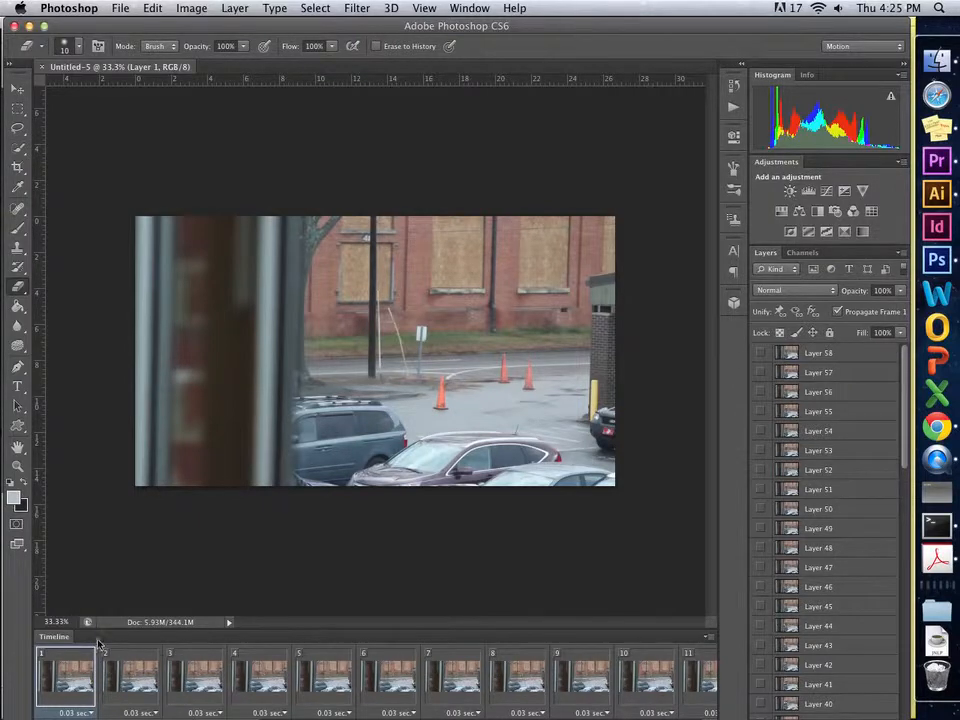
{"action": "left_click", "coordinate": [51, 638]}
{"action": "double_click", "coordinate": [51, 640]}
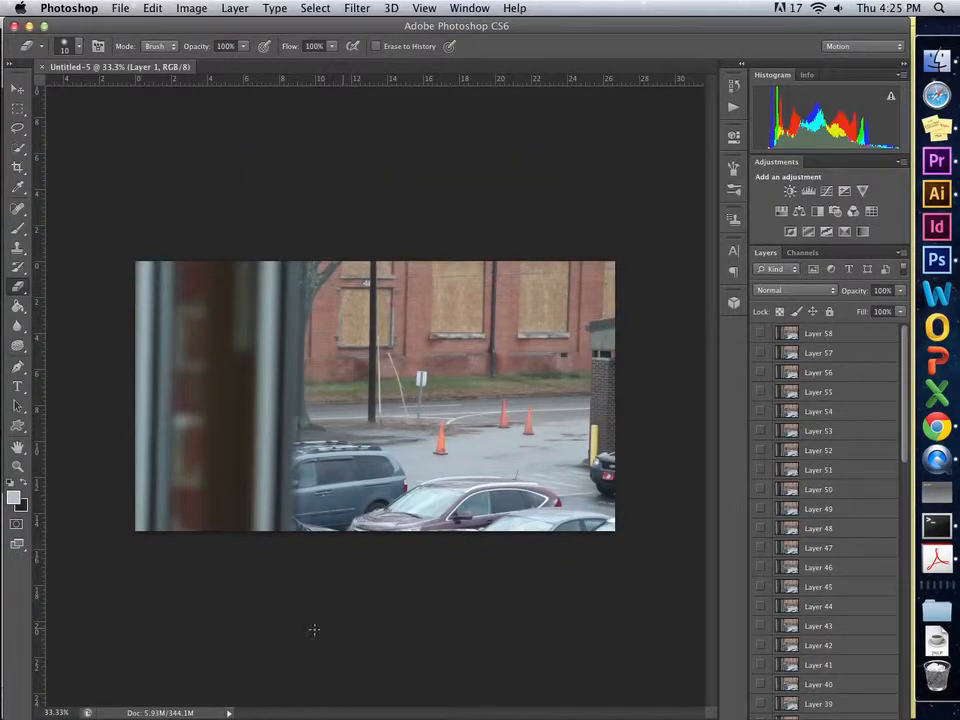
{"action": "left_click", "coordinate": [469, 8]}
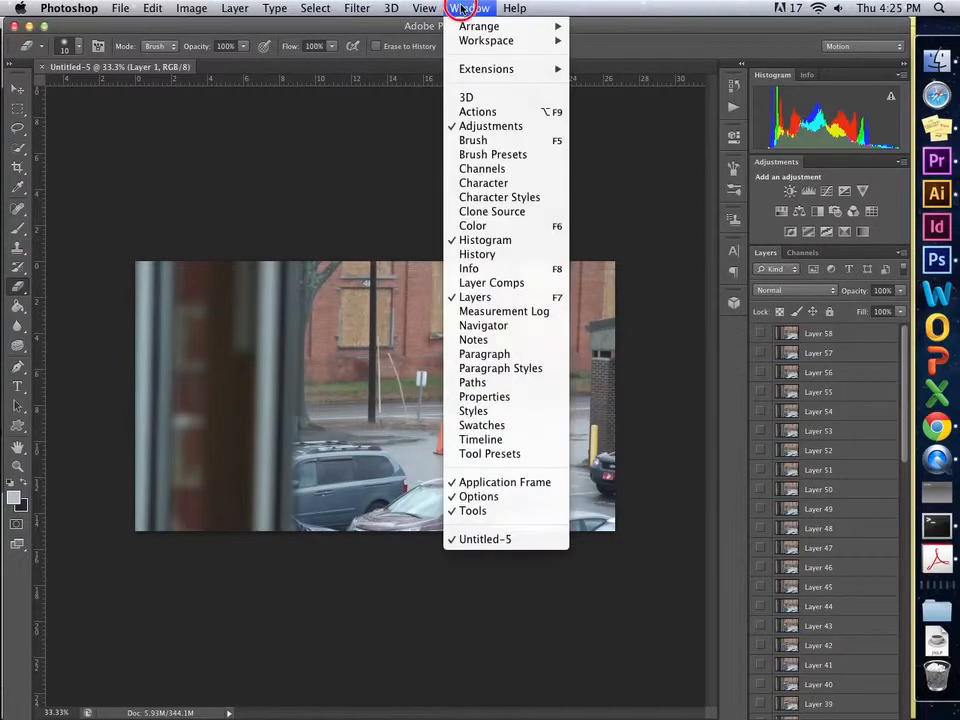
{"action": "left_click", "coordinate": [504, 441]}
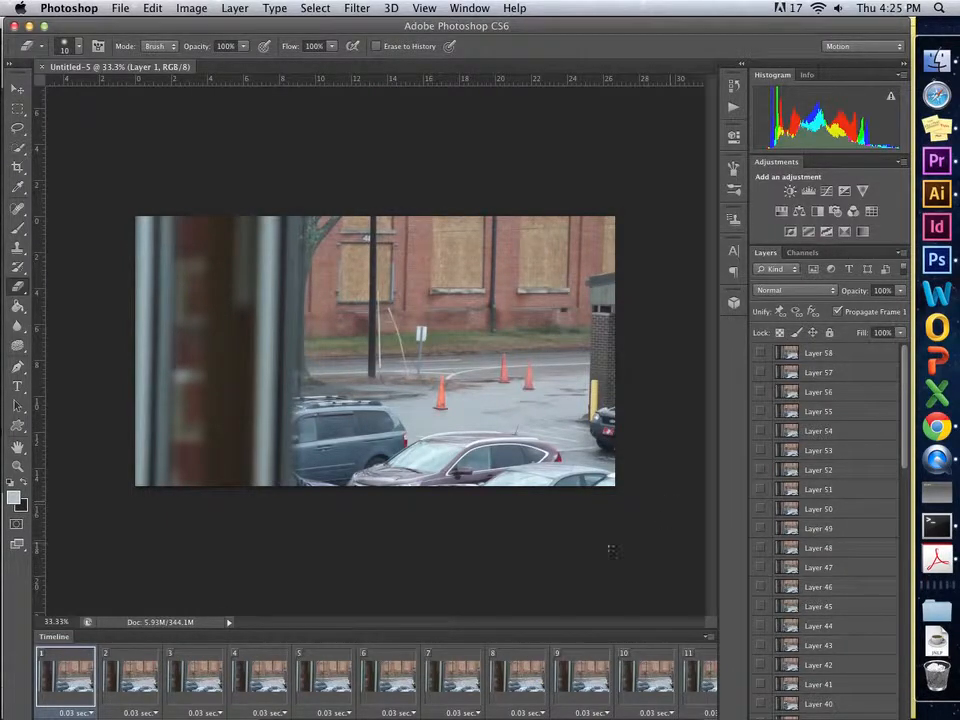
- Play back the imported frame animation and stop it at frame 14
{"action": "key", "text": "space"}
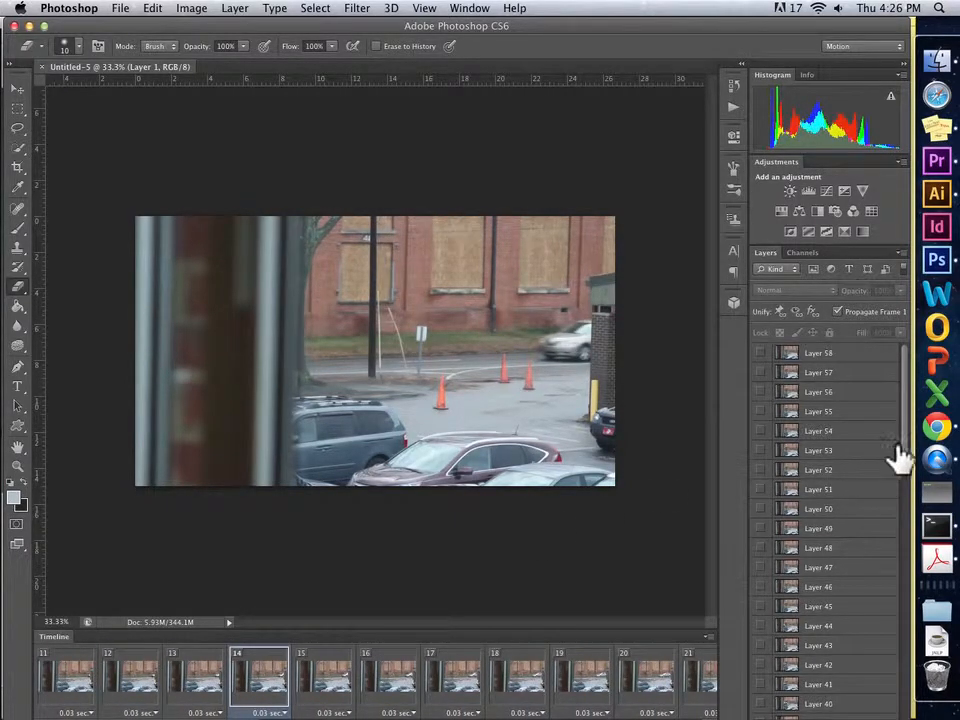
- Select Layer 58 at the top of the layer stack and switch to full screen mode with the menu bar
{"action": "left_click", "coordinate": [904, 441]}
{"action": "left_click", "coordinate": [905, 424]}
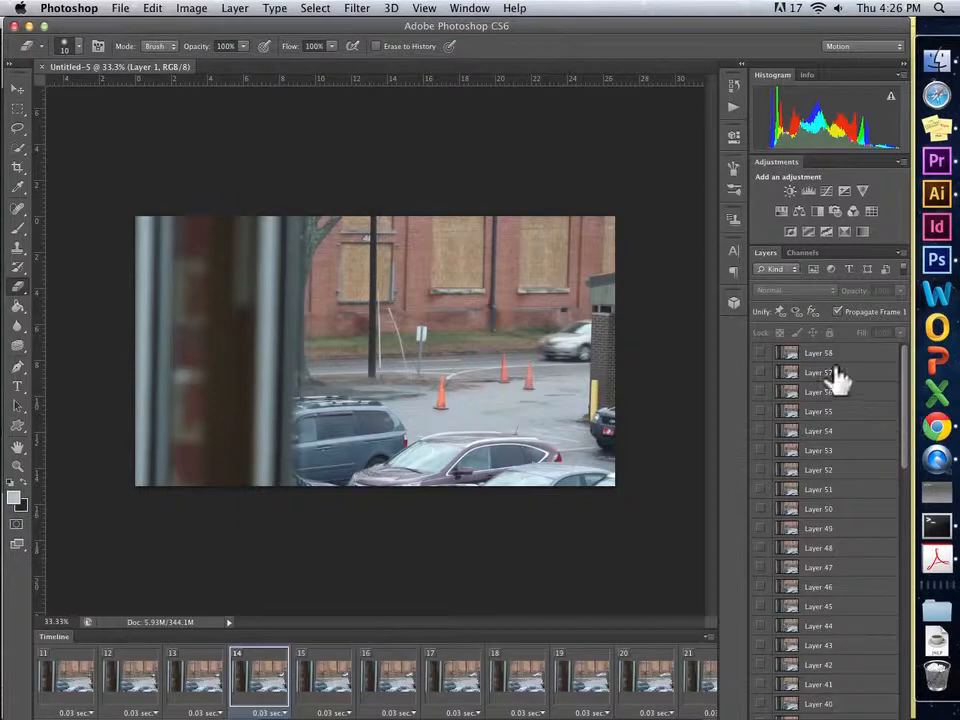
{"action": "mouse_move", "coordinate": [825, 367]}
{"action": "left_mouse_down"}
{"action": "mouse_move", "coordinate": [810, 414]}
{"action": "mouse_move", "coordinate": [819, 422]}
{"action": "mouse_move", "coordinate": [489, 392]}
{"action": "mouse_move", "coordinate": [674, 383]}
{"action": "mouse_move", "coordinate": [894, 414]}
{"action": "mouse_move", "coordinate": [818, 368]}
{"action": "left_mouse_up"}
{"action": "key", "text": "f"}
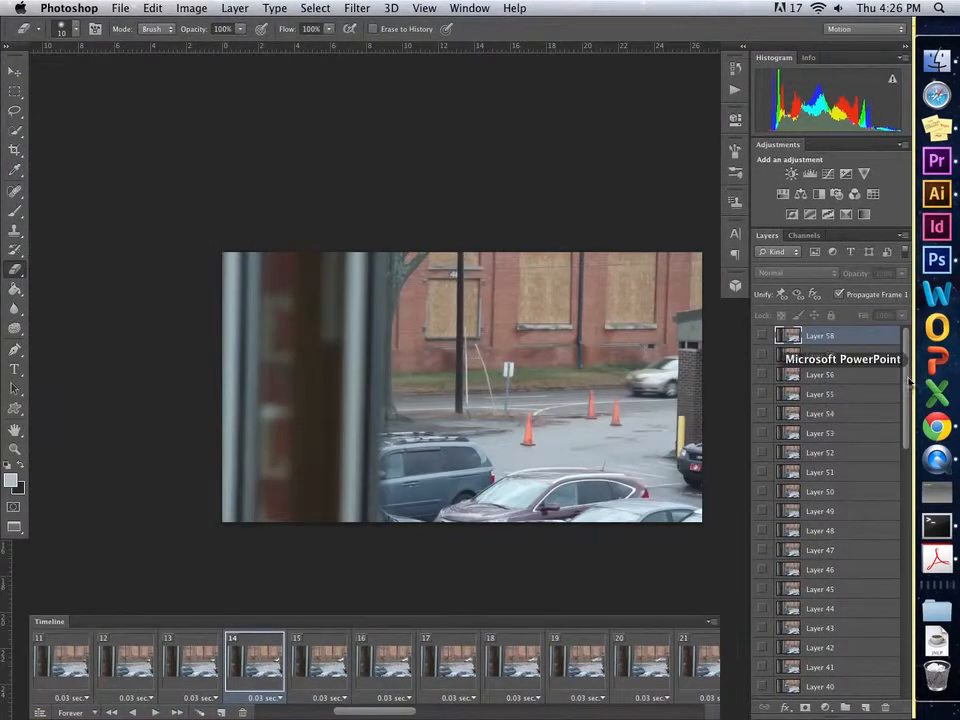
- Add a Brightness/Contrast adjustment layer above all frames with brightness -44 and contrast 41
{"action": "left_click", "coordinate": [826, 708]}
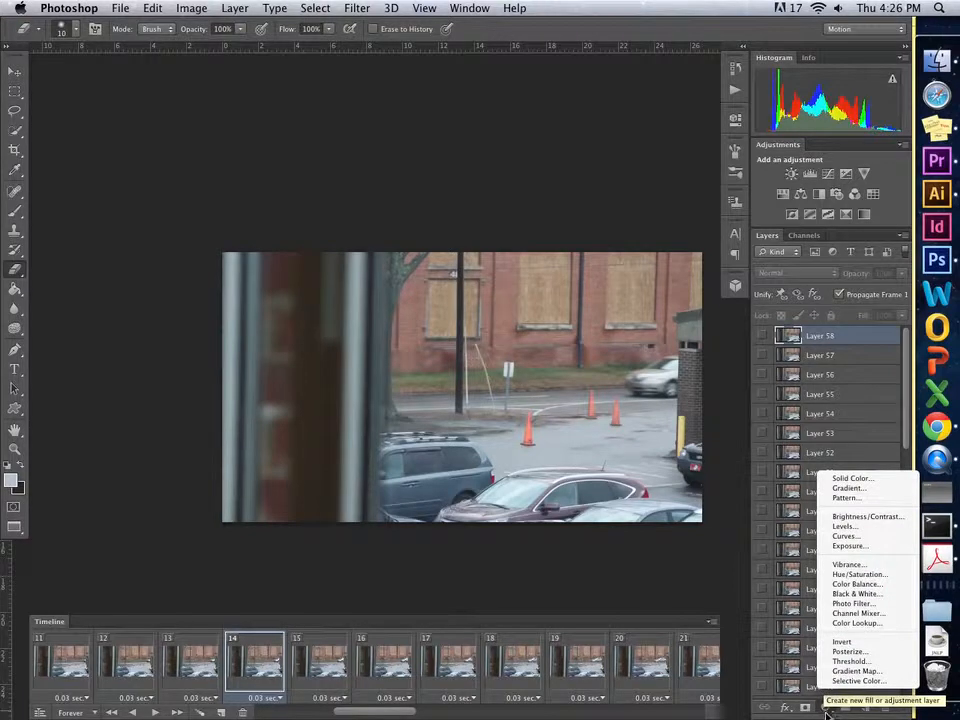
{"action": "left_click", "coordinate": [866, 516]}
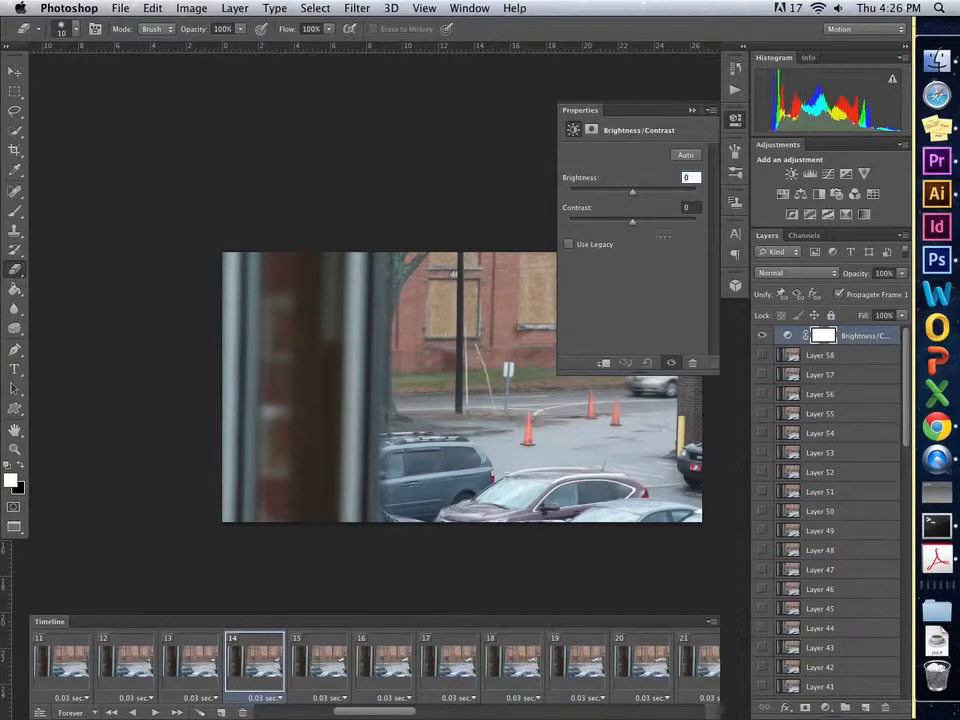
{"action": "left_click_drag", "start_coordinate": [634, 199], "coordinate": [658, 224]}
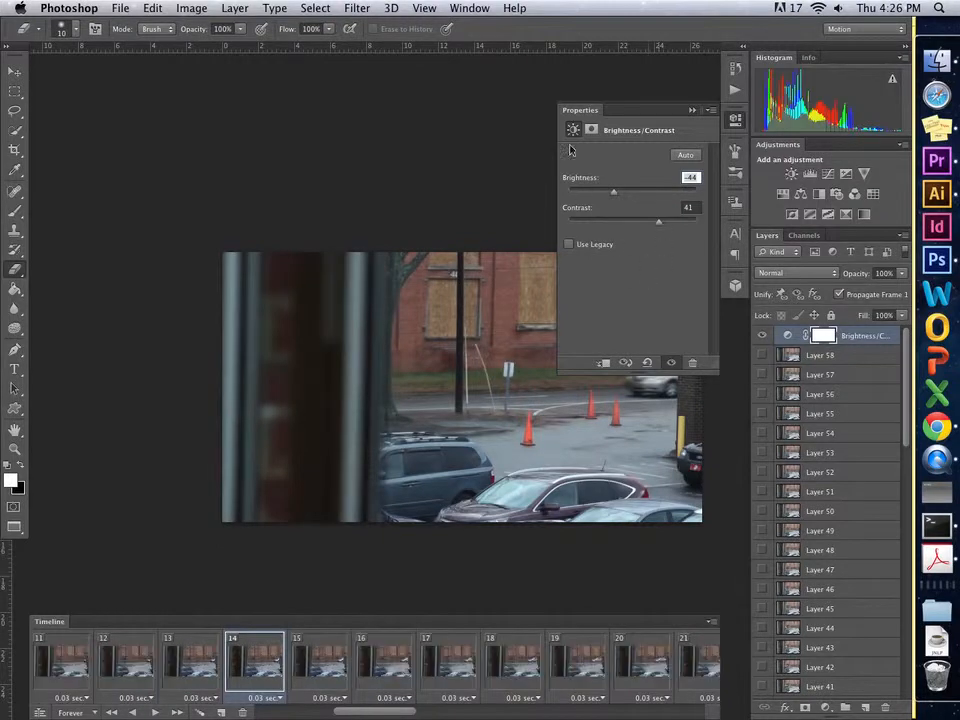
{"action": "left_click", "coordinate": [585, 117]}
- Play the animation to check the brightness and contrast adjustment across the frames
{"action": "key", "text": "space"}
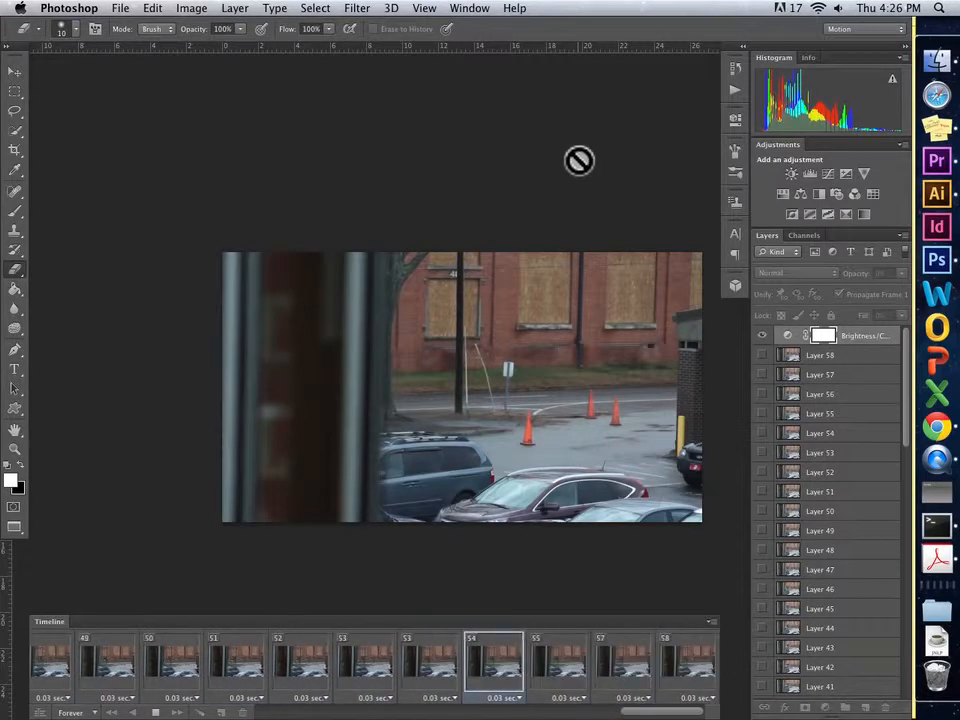
{"action": "key", "text": "space"}
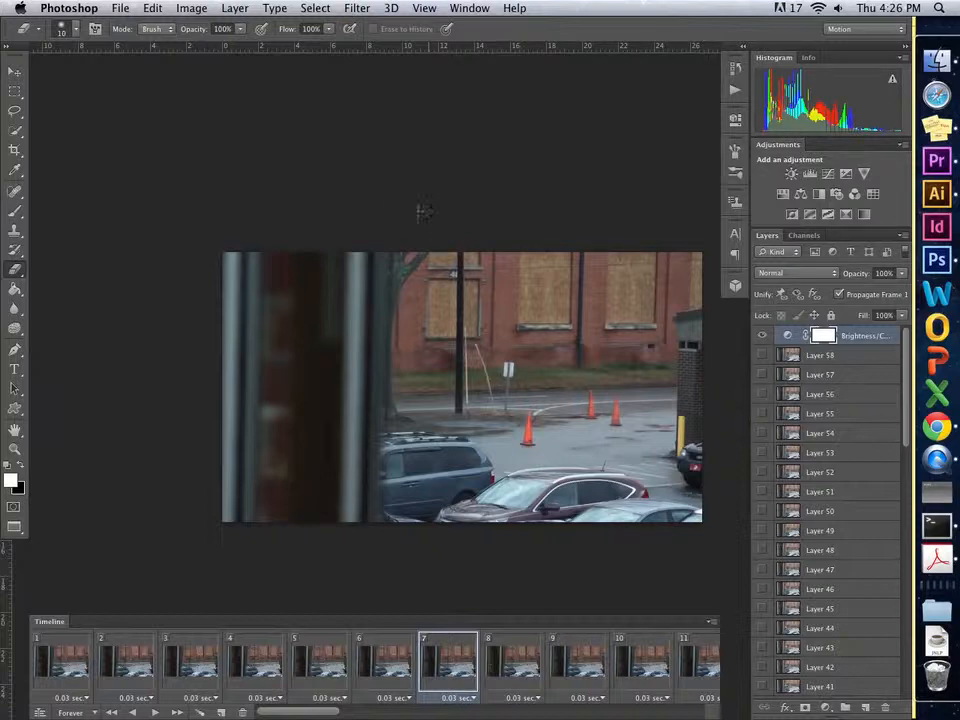
- Set up a Save for Web export in GIF format with the image size scaled to 50 percent
{"action": "left_click", "coordinate": [120, 8]}
{"action": "mouse_move", "coordinate": [152, 8]}
{"action": "mouse_move", "coordinate": [120, 8]}
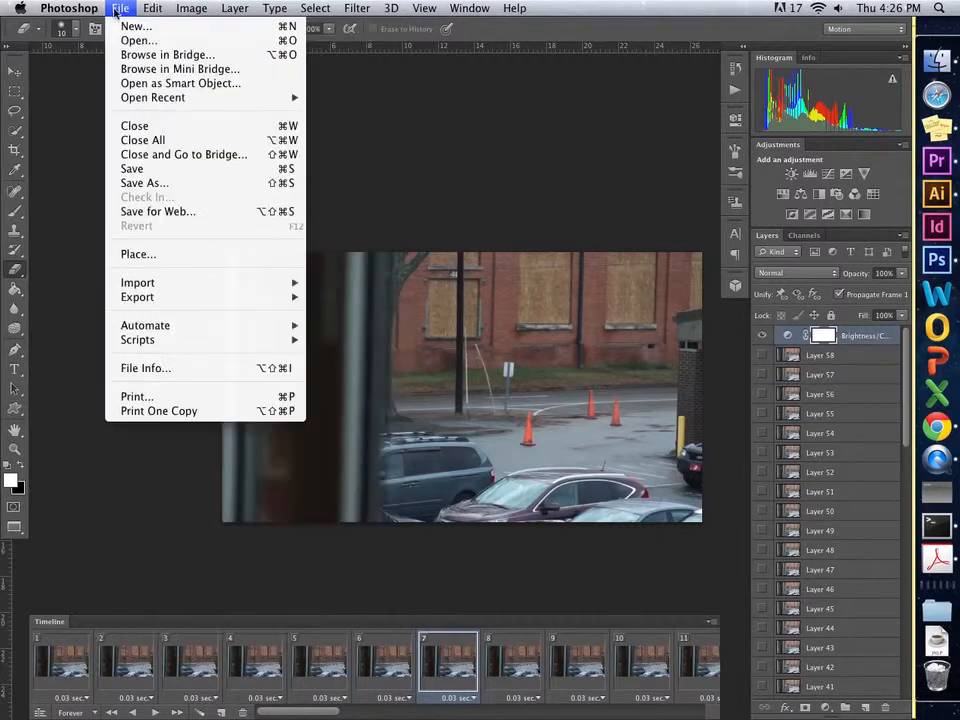
{"action": "left_click", "coordinate": [139, 212]}
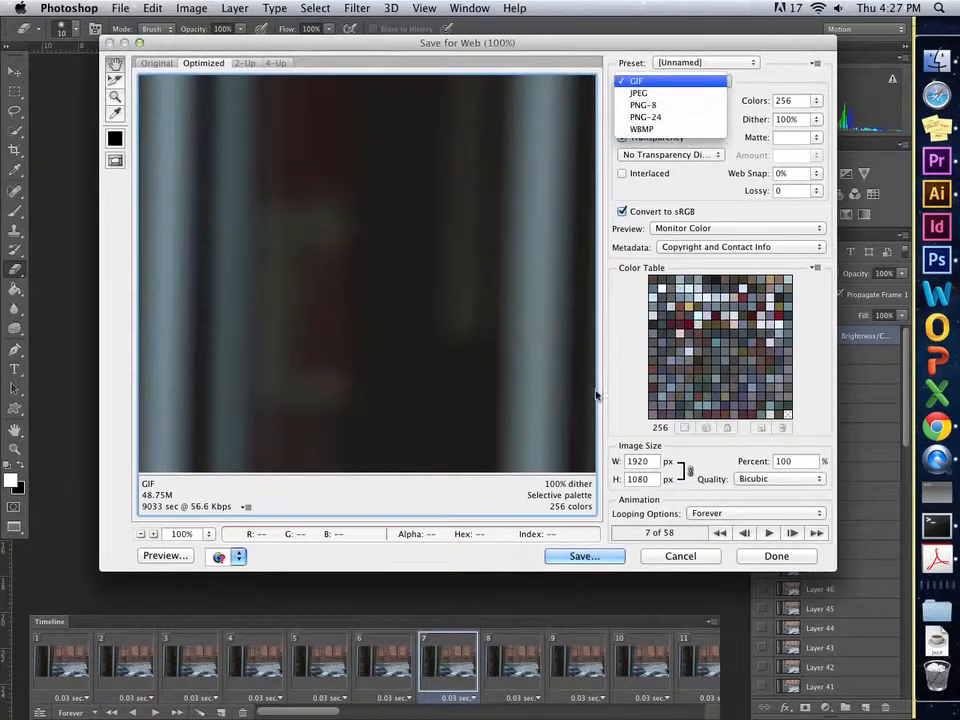
{"action": "left_click", "coordinate": [645, 84]}
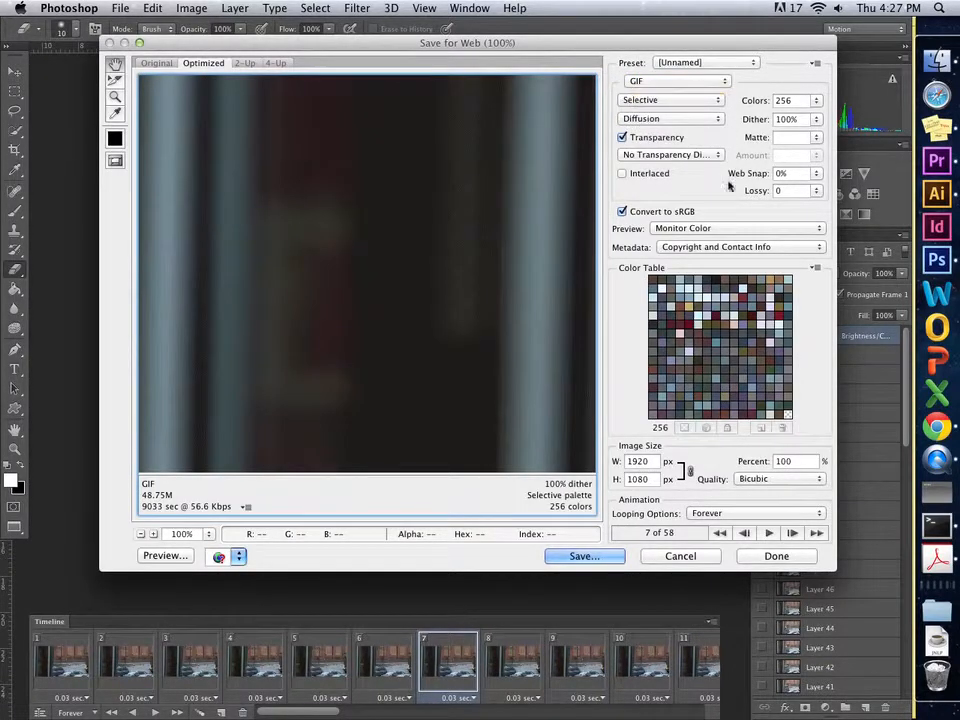
{"action": "left_click", "coordinate": [785, 461]}
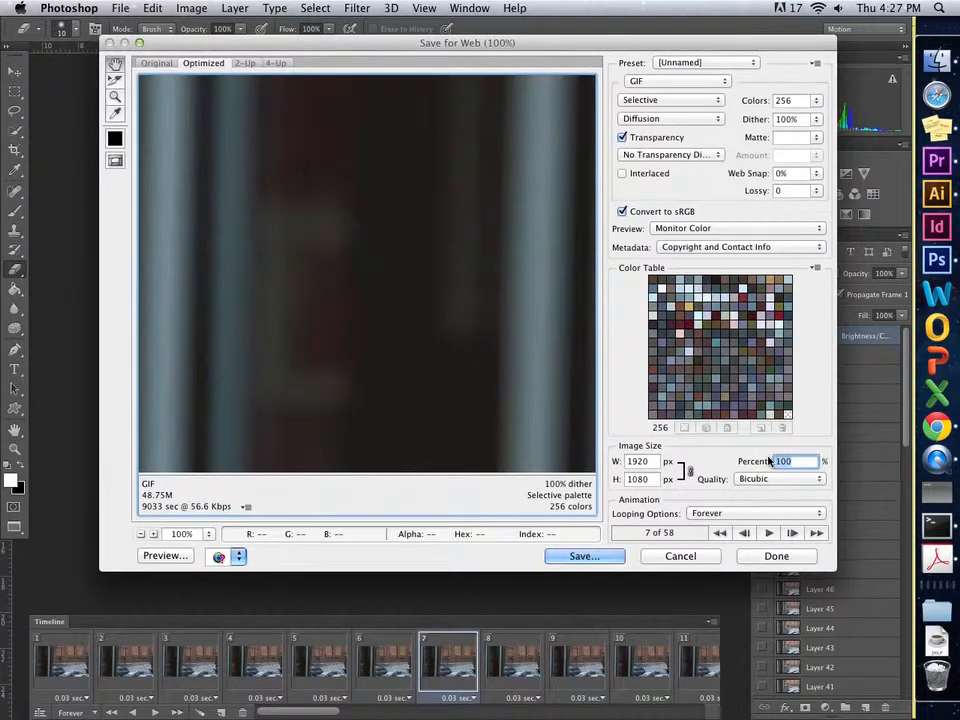
{"action": "type", "text": "50"}
- Save the optimized GIF as car.gif in the Pictures folder, keeping the Images Only format
{"action": "left_click", "coordinate": [596, 558]}
{"action": "left_click", "coordinate": [597, 558]}
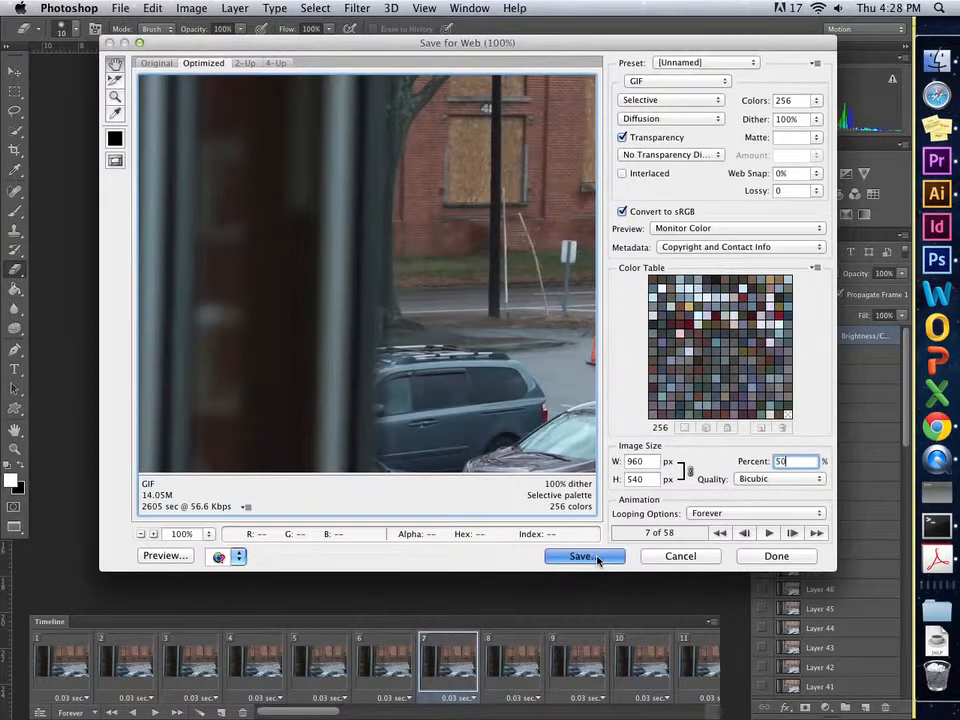
{"action": "left_click", "coordinate": [584, 556]}
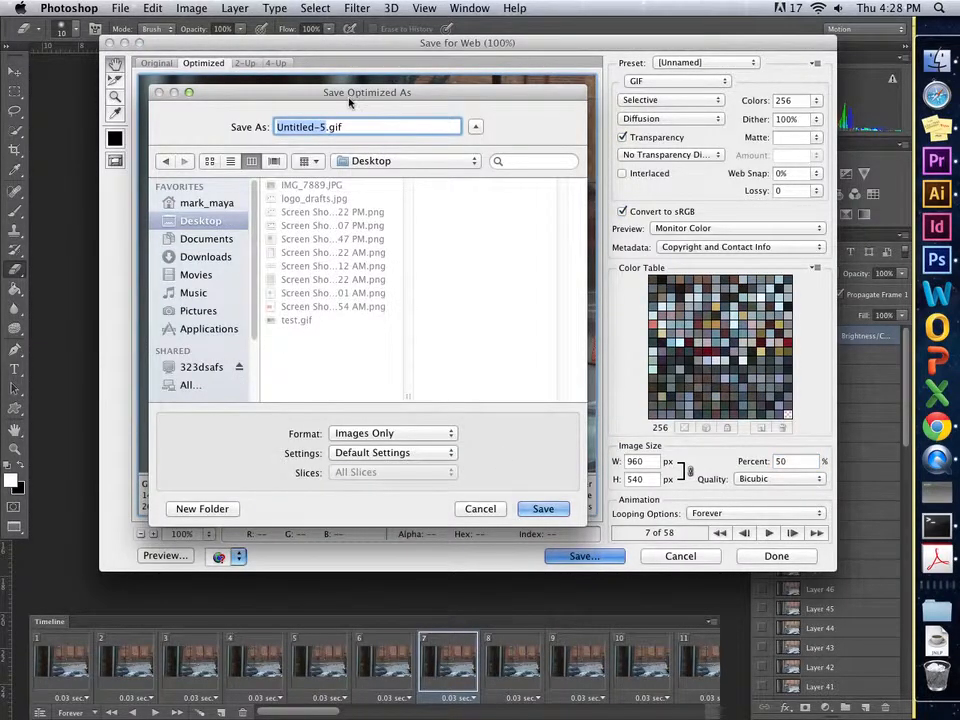
{"action": "left_click_drag", "start_coordinate": [347, 91], "coordinate": [461, 83]}
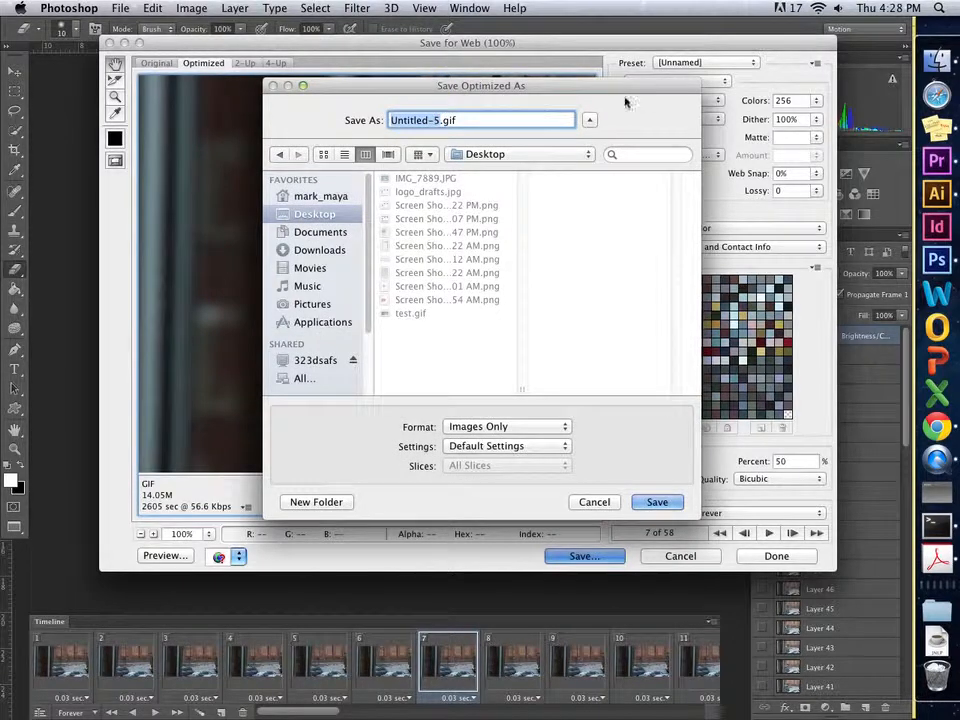
{"action": "type", "text": "car"}
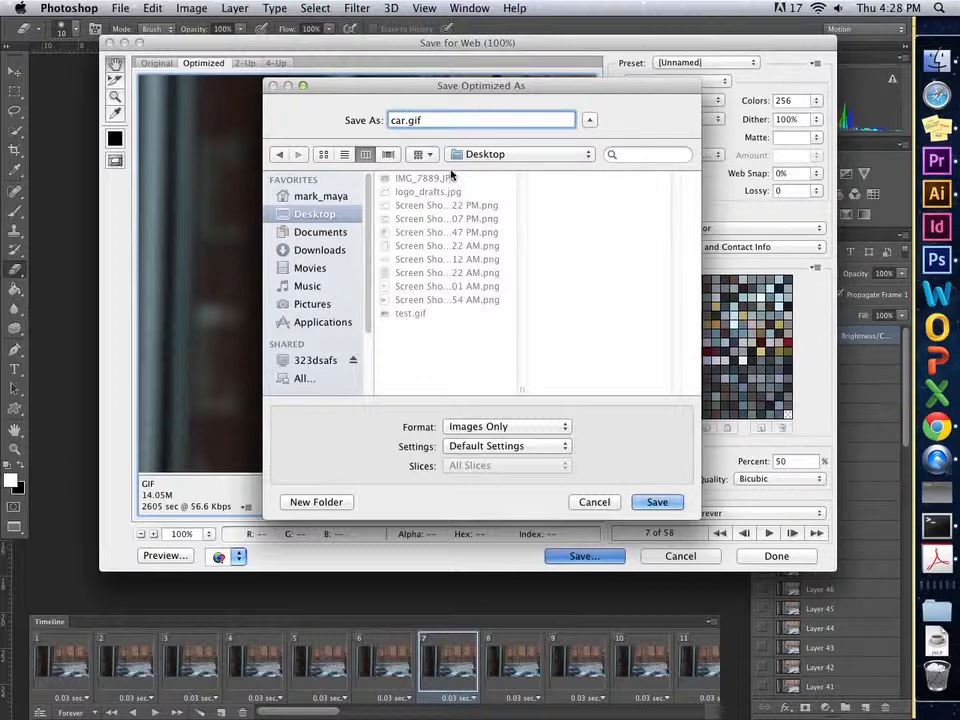
{"action": "left_click", "coordinate": [312, 304]}
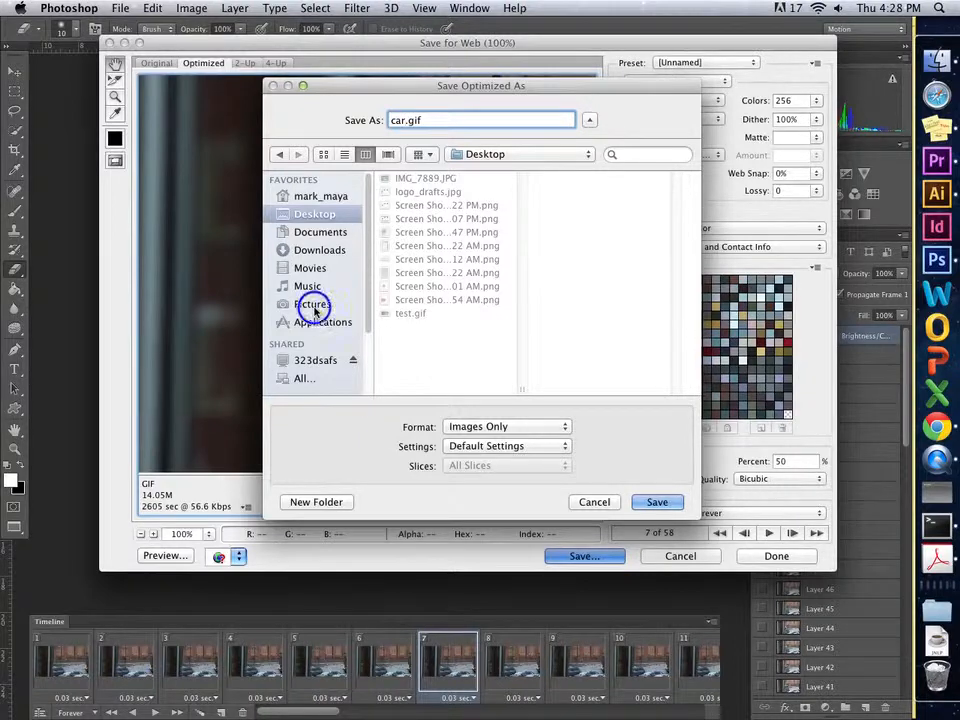
{"action": "left_click", "coordinate": [662, 505]}
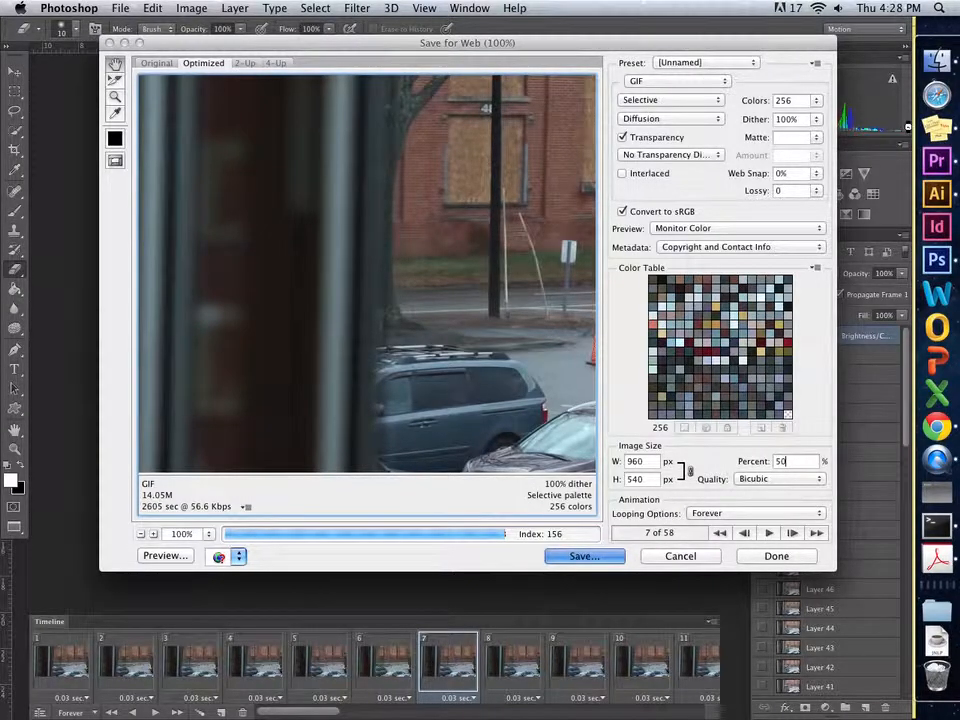
- Switch to Finder, find car.gif in the Pictures folder and check its animation in a Quick Look preview
{"action": "left_click", "coordinate": [937, 62]}
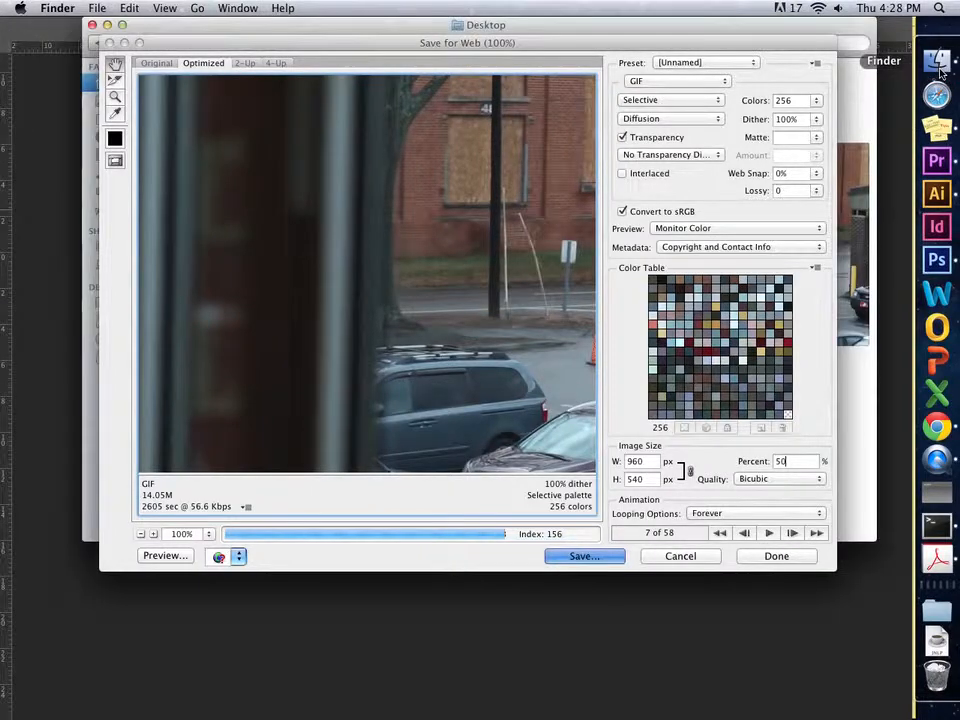
{"action": "left_click_drag", "start_coordinate": [466, 40], "coordinate": [483, 149]}
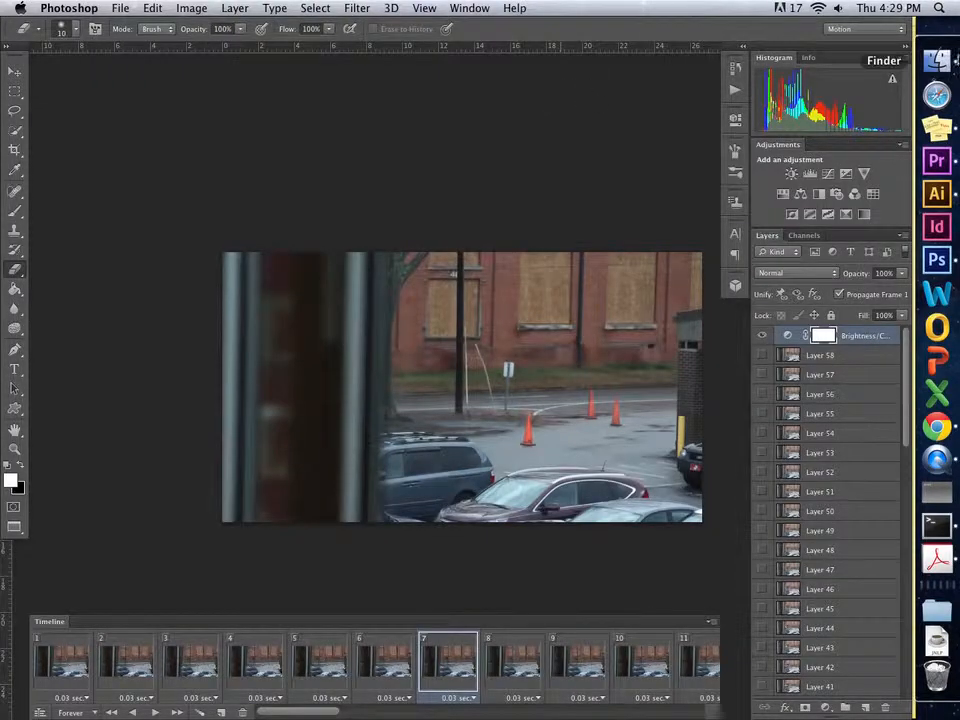
{"action": "left_click", "coordinate": [938, 60]}
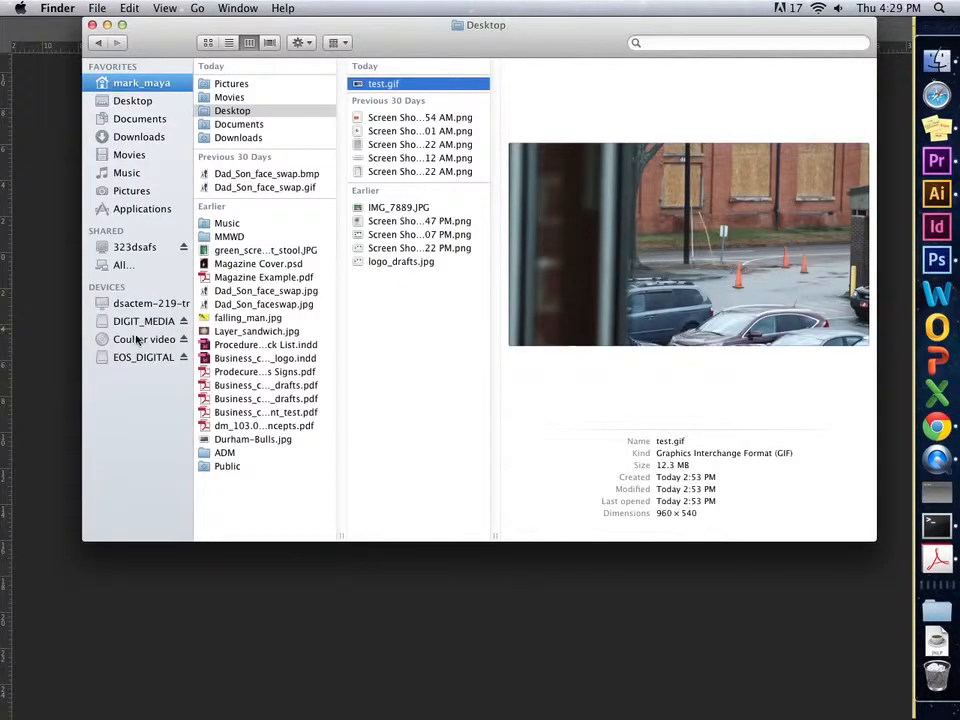
{"action": "left_click", "coordinate": [135, 190]}
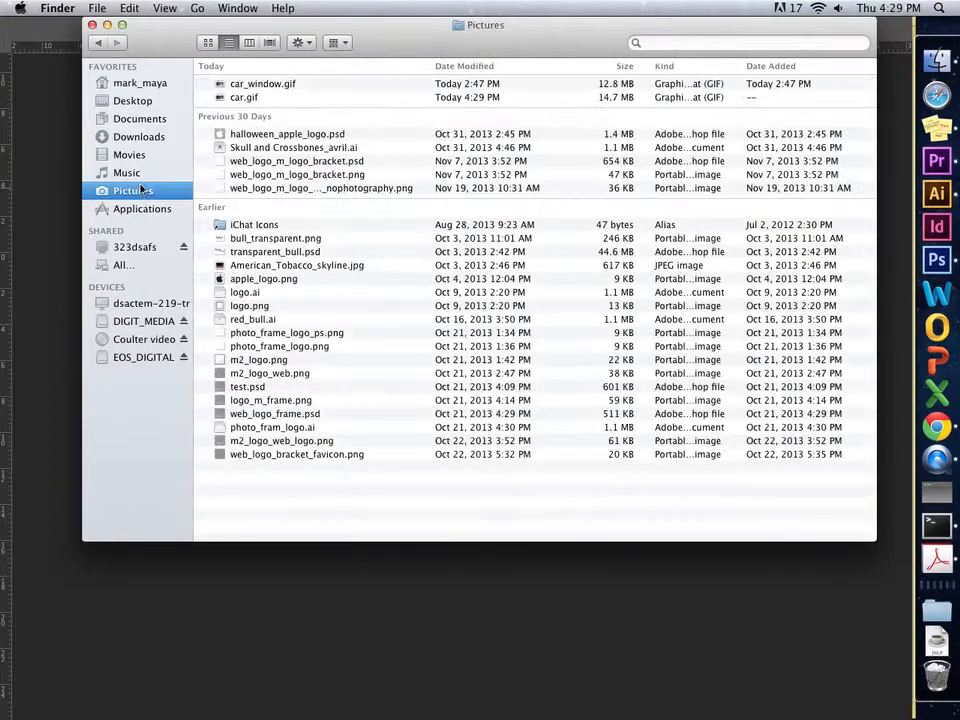
{"action": "left_click_drag", "start_coordinate": [397, 26], "coordinate": [536, 13]}
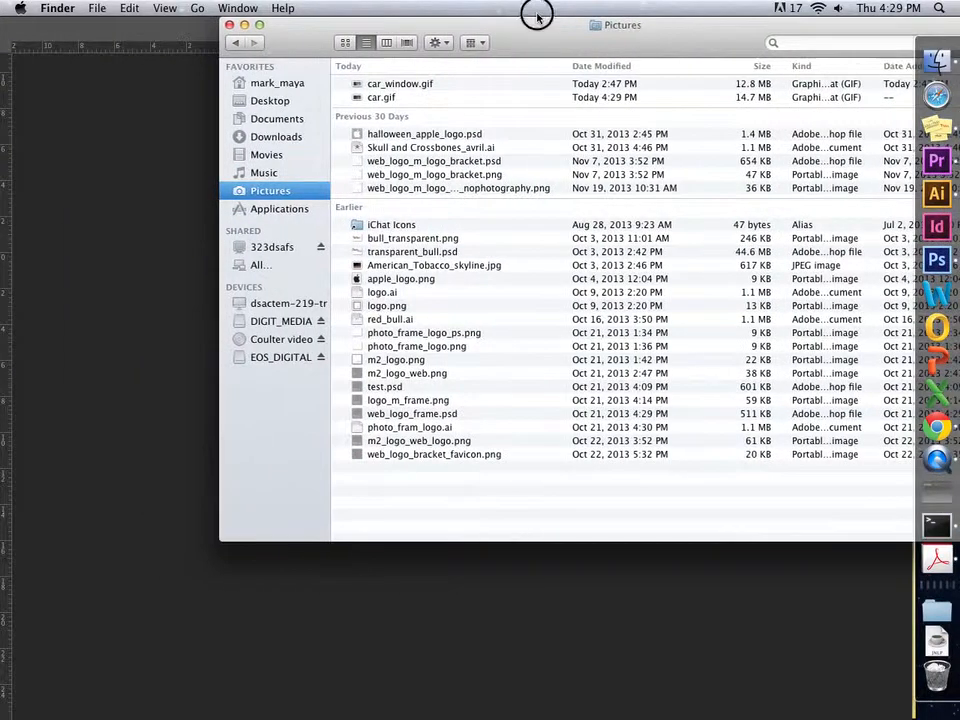
{"action": "left_click", "coordinate": [382, 97]}
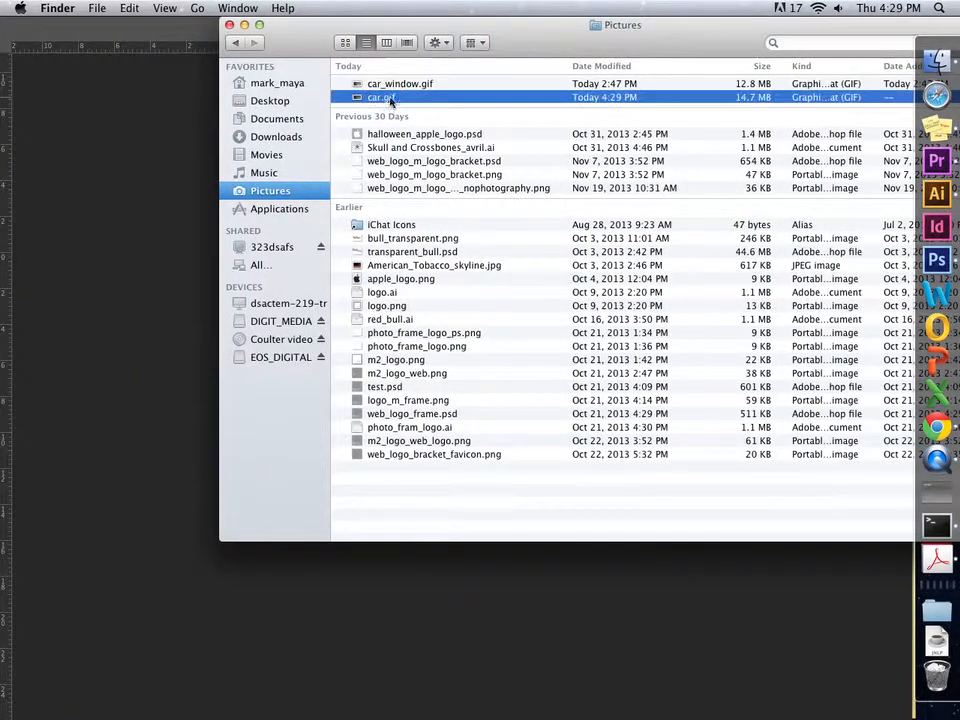
{"action": "key", "text": "space"}
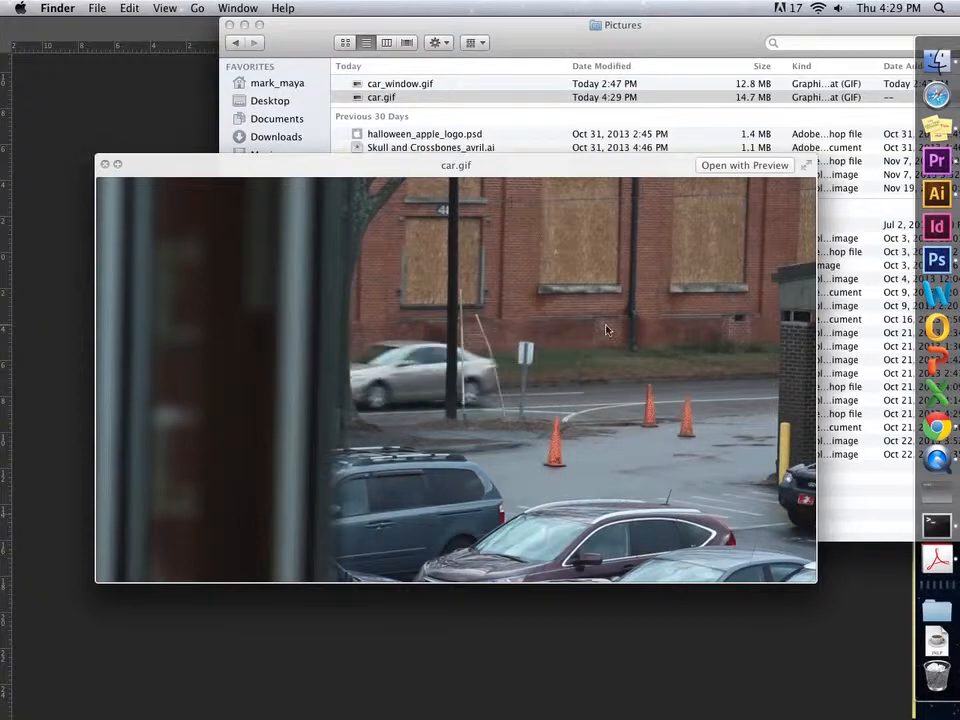
{"action": "key", "text": "space"}
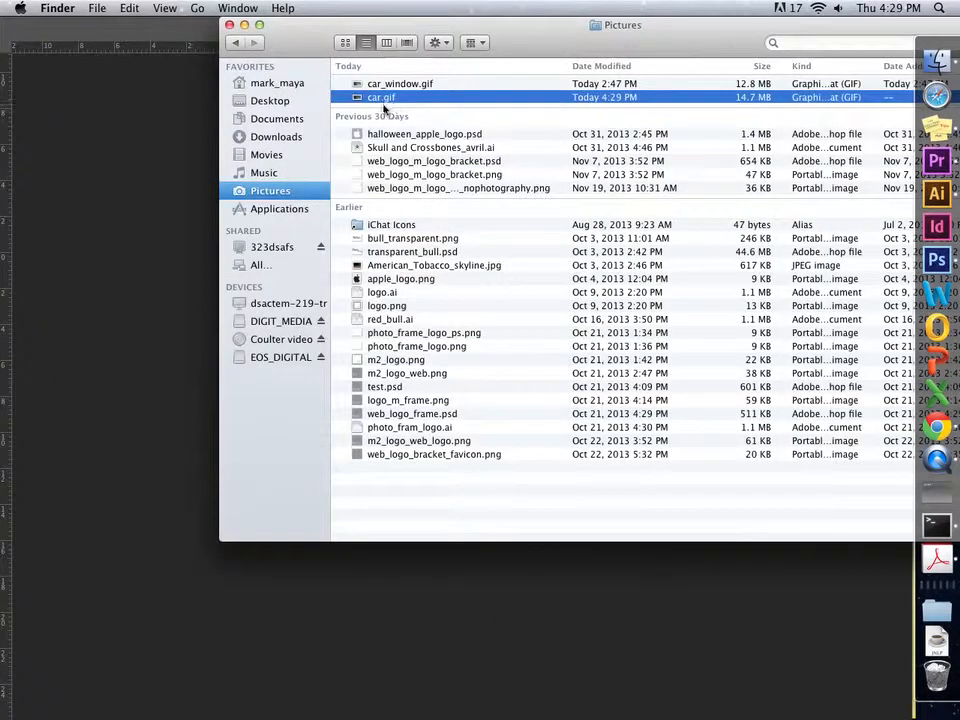
- Open car.gif from the Pictures folder in Google Chrome to view the animation in the browser
{"action": "left_click_drag", "start_coordinate": [373, 96], "coordinate": [935, 427]}
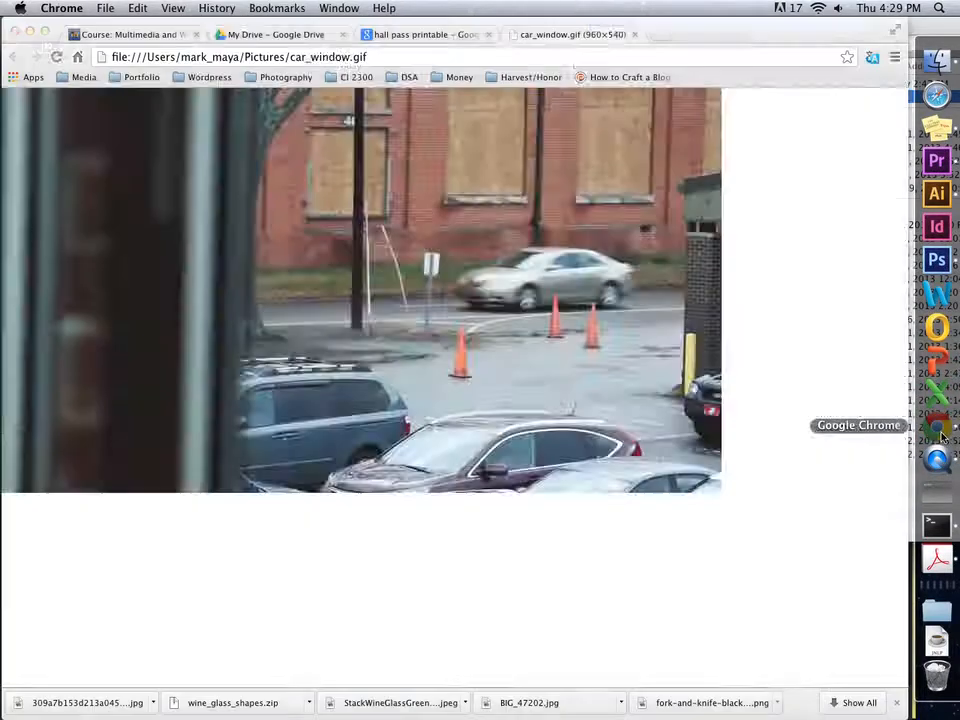